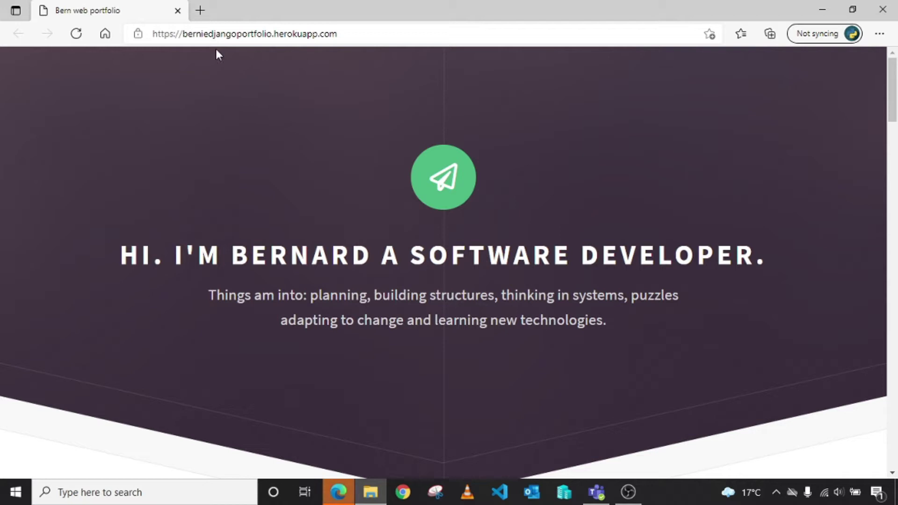
Step: Briefly open a Google tab, then close it to return to the portfolio
click(200, 9)
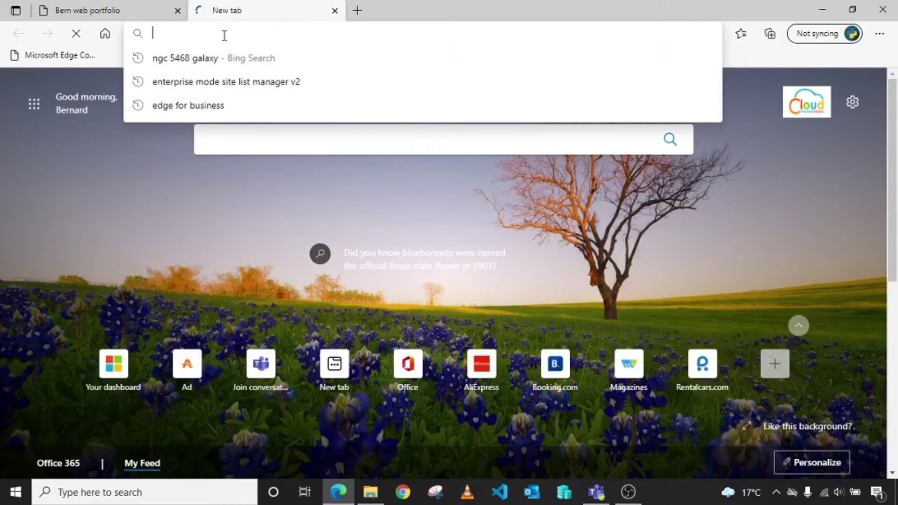
text(goo)
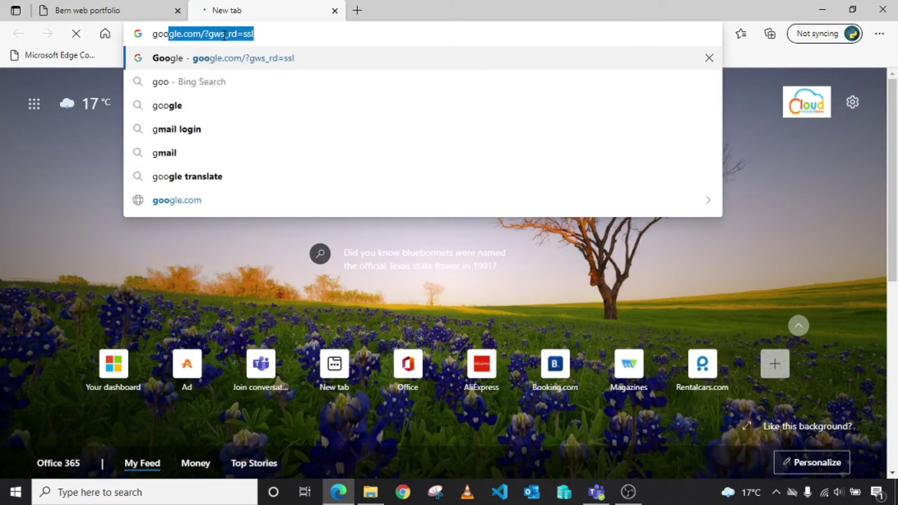
text(gle)
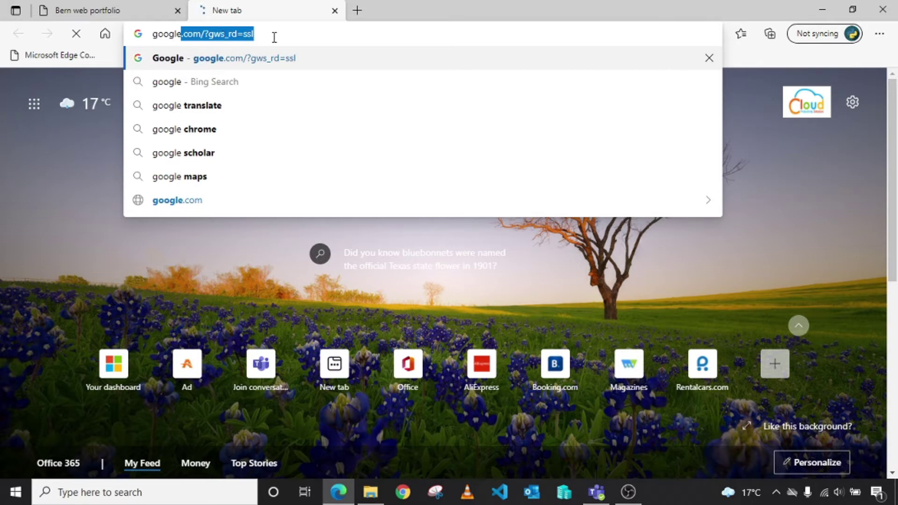
key(Return)
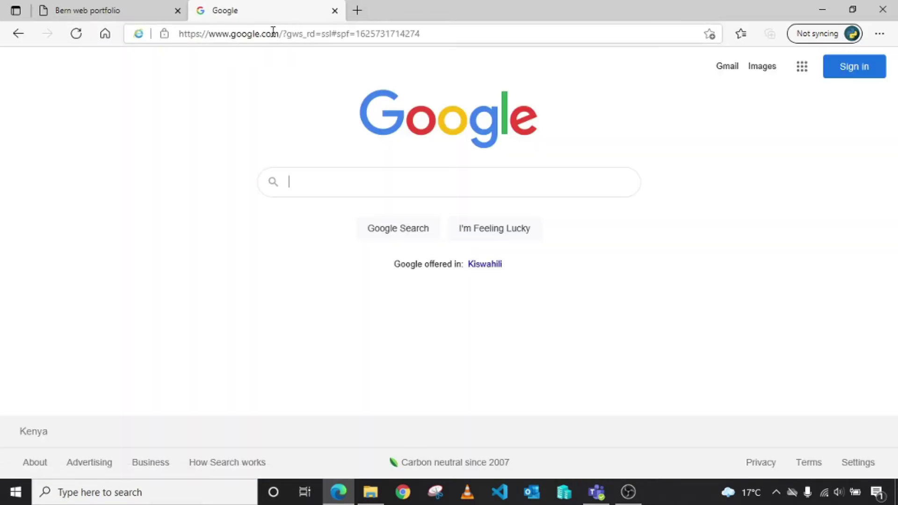
click(335, 10)
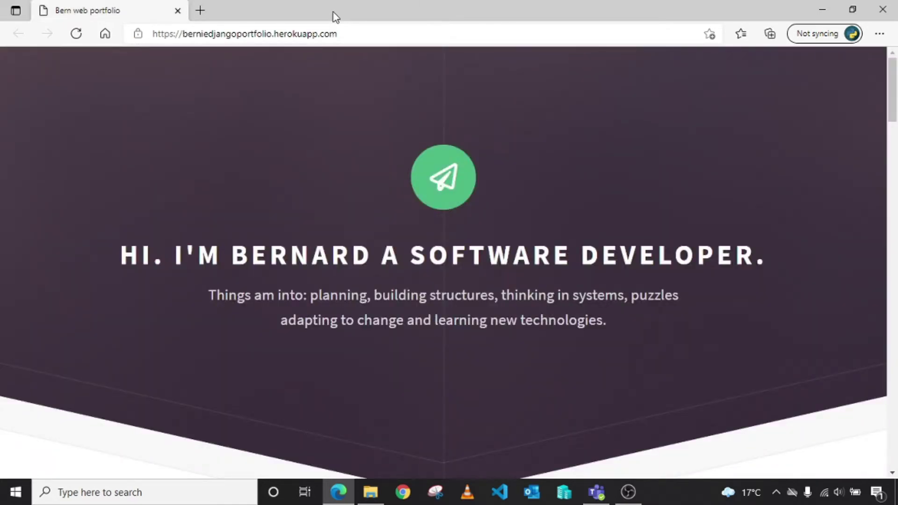
Step: Search Windows for 'edit group policy' and launch the best match
click(371, 492)
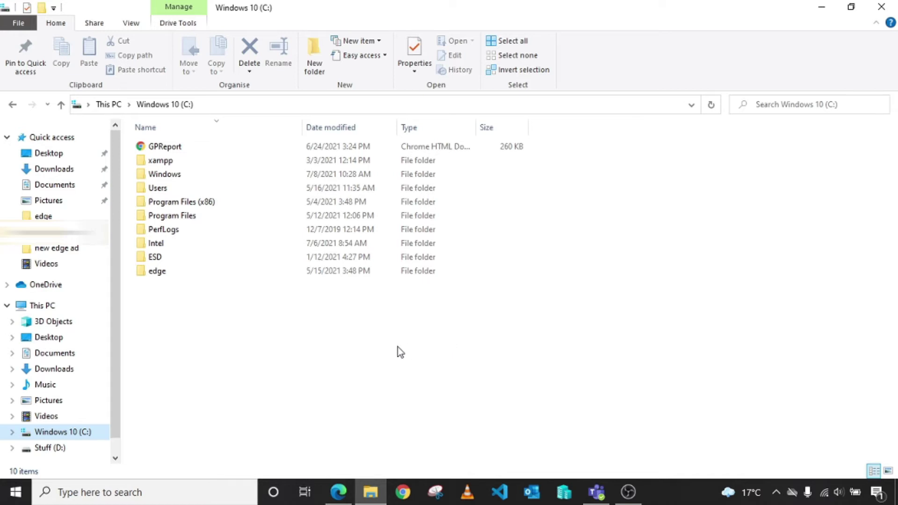
click(187, 492)
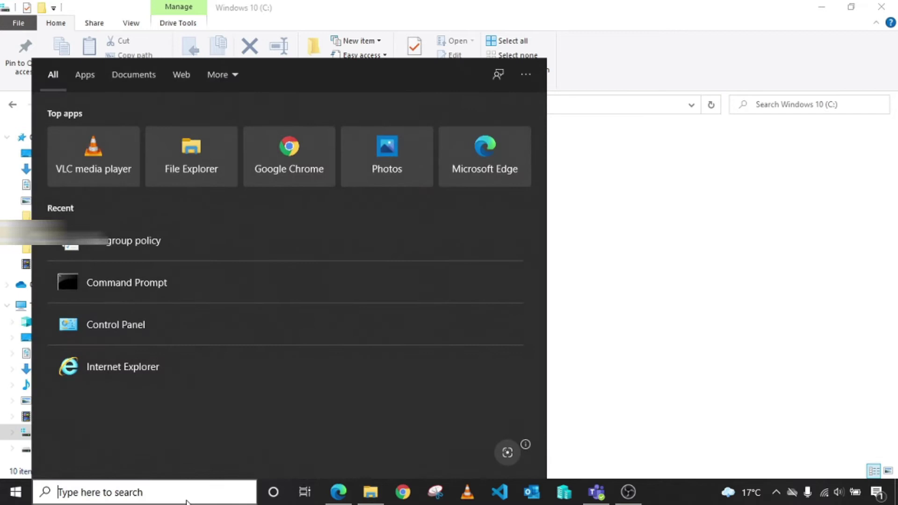
text(ed)
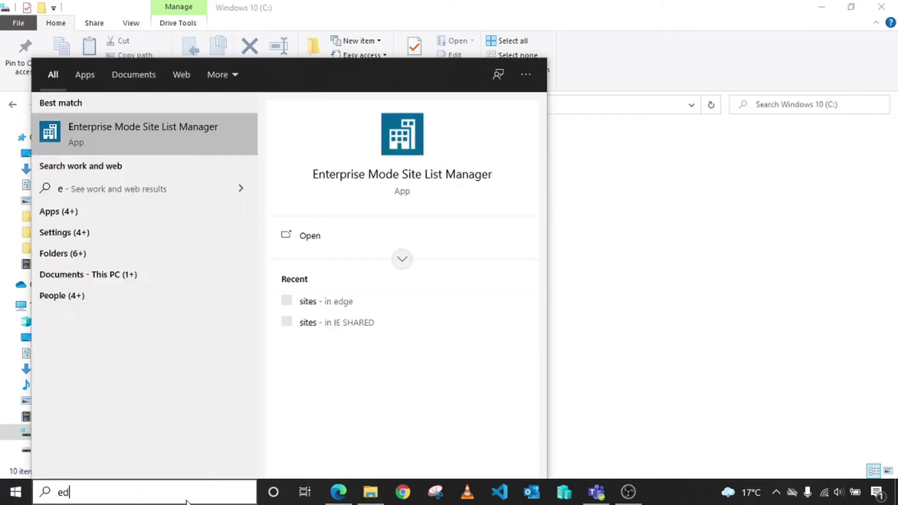
text(it g)
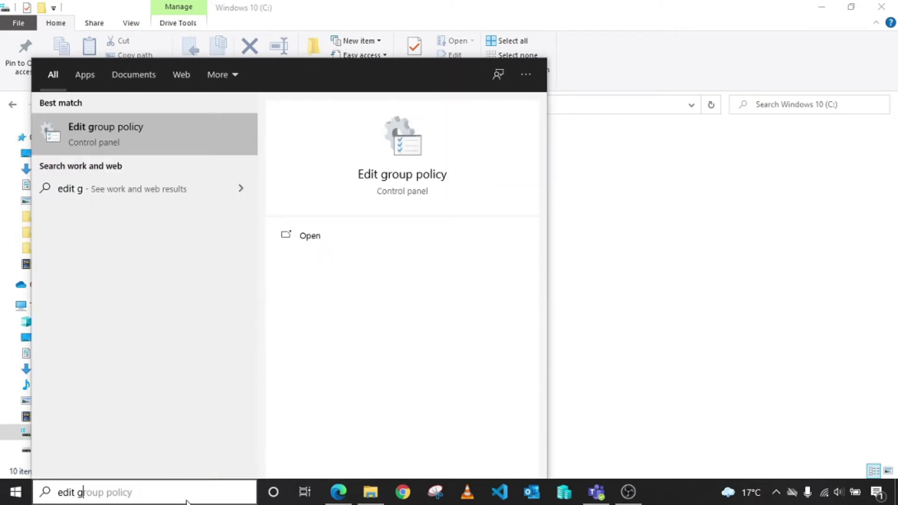
text(roup po)
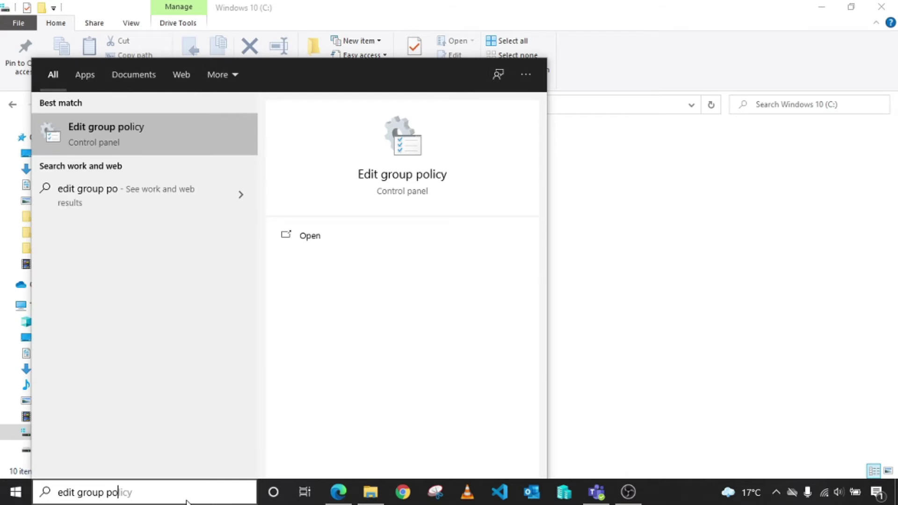
text(licy)
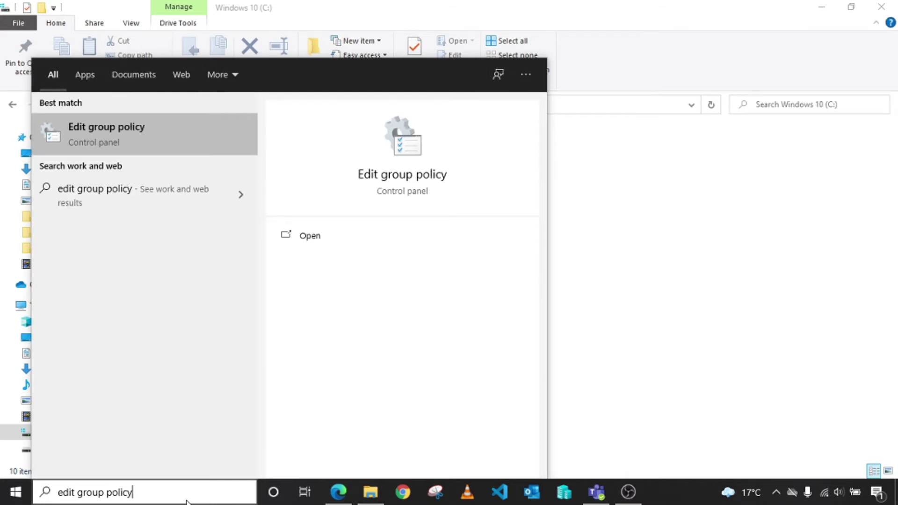
click(132, 128)
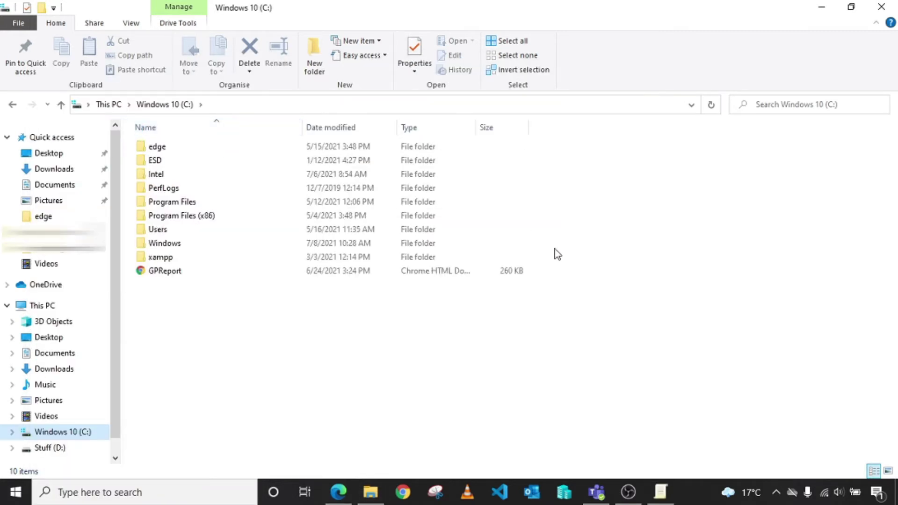
Step: Maximize the editor and open Administrative Templates > Microsoft Edge > Startup, home page and new tab page
click(661, 491)
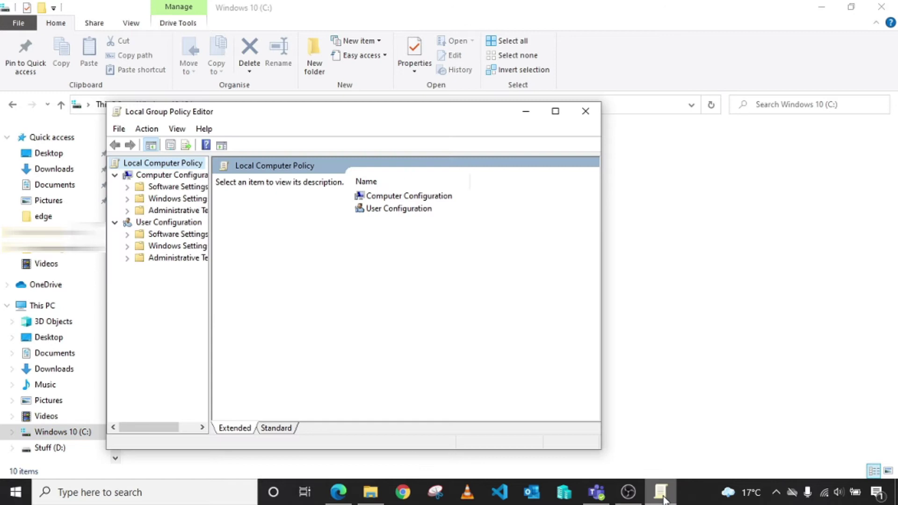
click(556, 111)
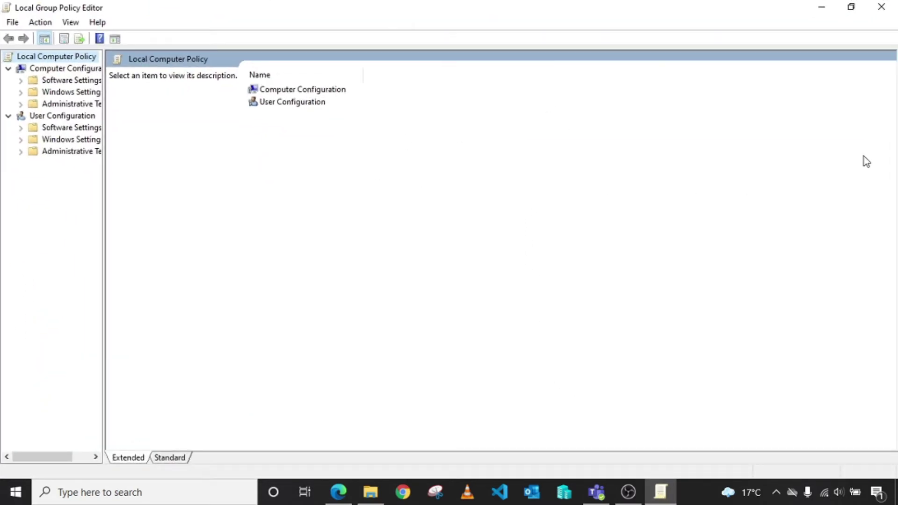
drag(104, 201, 205, 214)
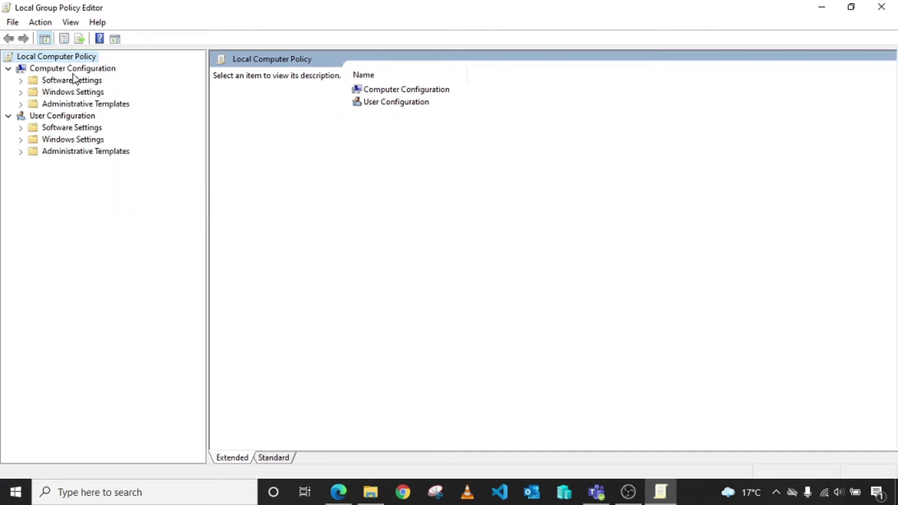
click(20, 104)
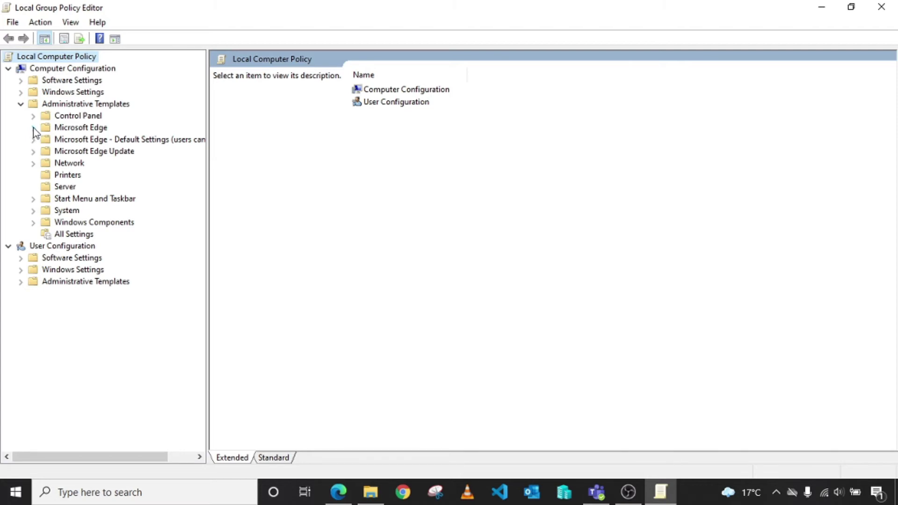
click(34, 129)
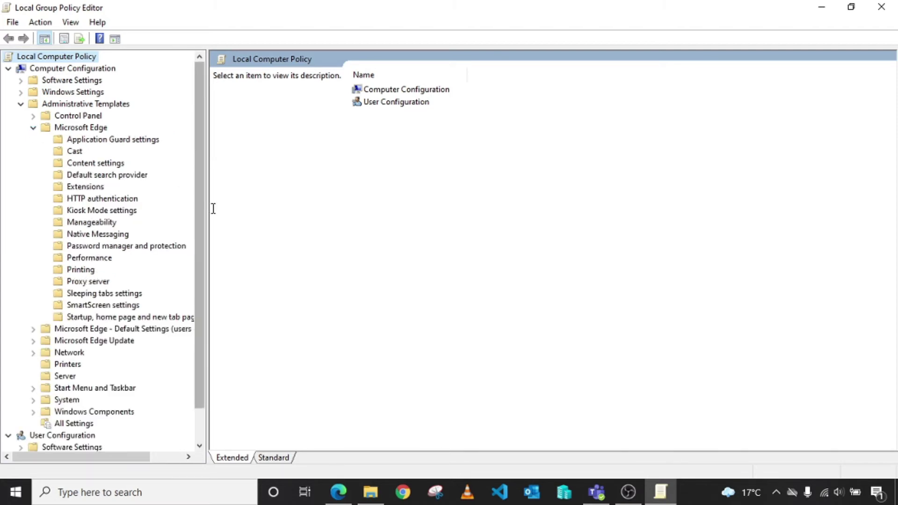
drag(206, 211, 279, 222)
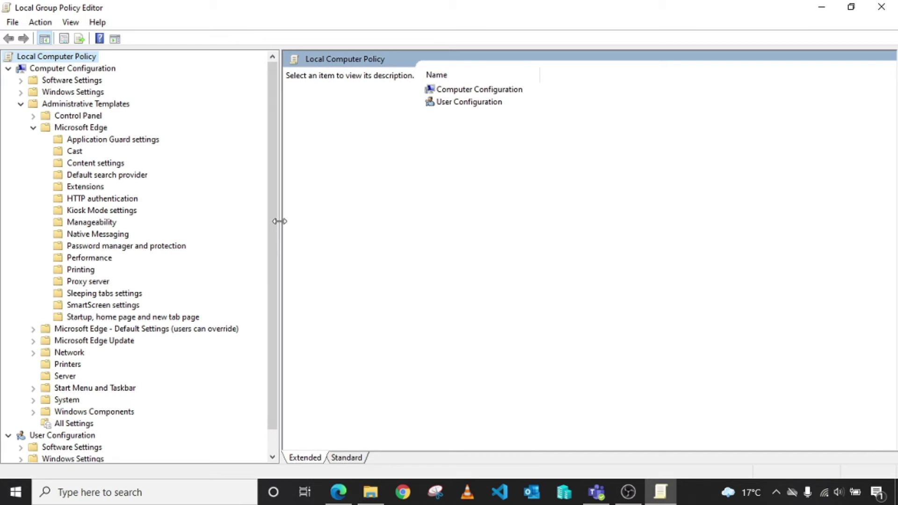
click(145, 317)
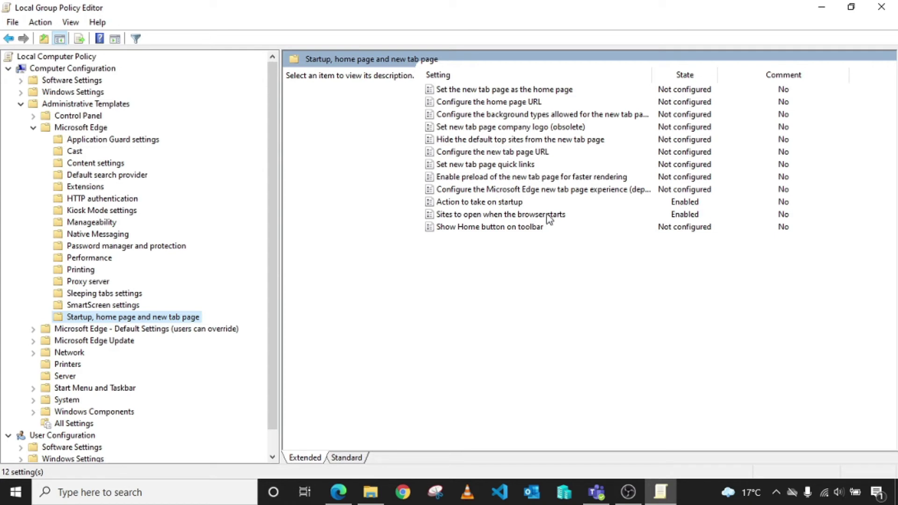
Step: Enable 'Action to take on startup' set to 'Open a list of URLs' and apply
double_click(492, 202)
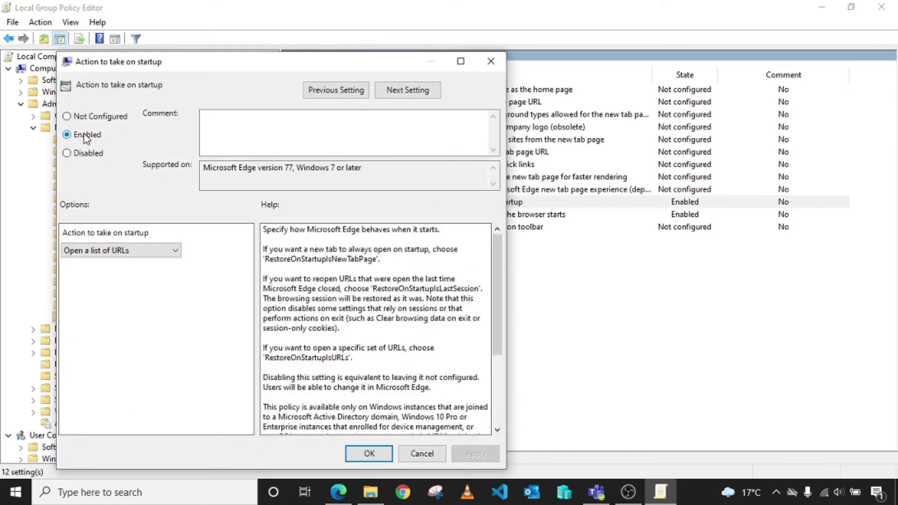
click(128, 249)
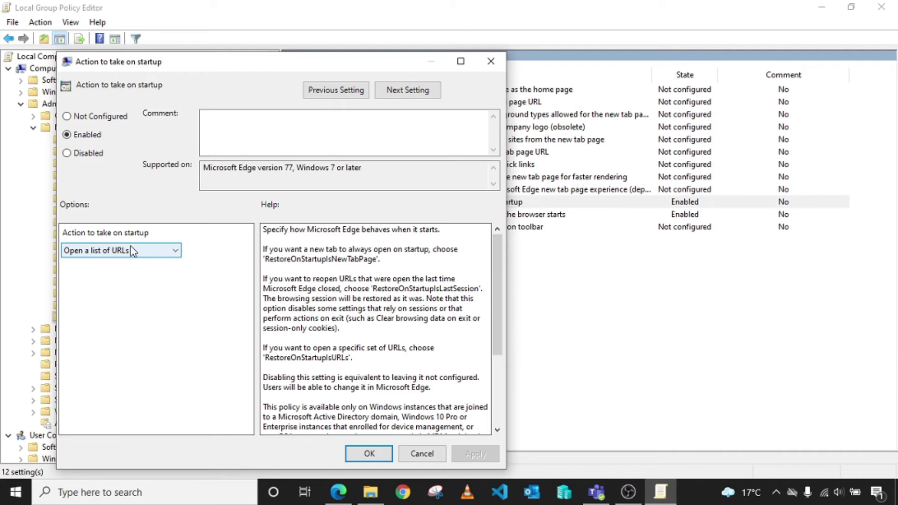
click(131, 250)
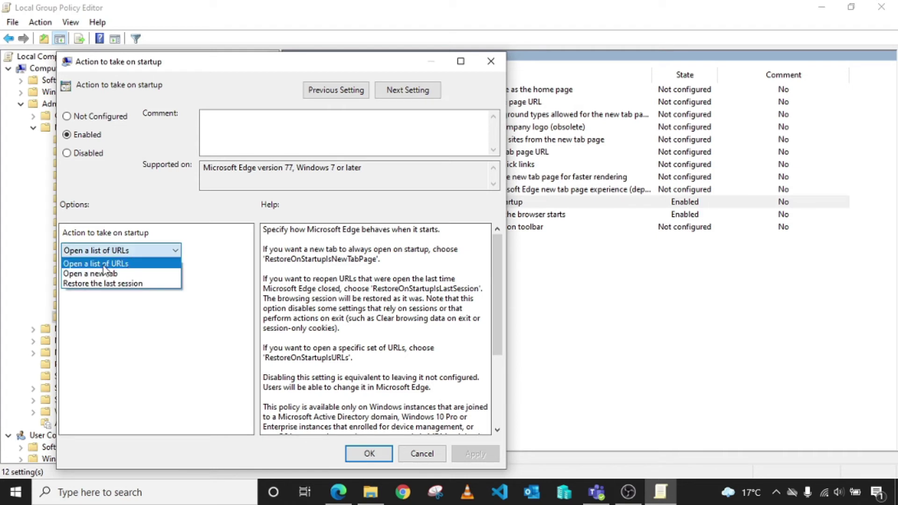
click(135, 266)
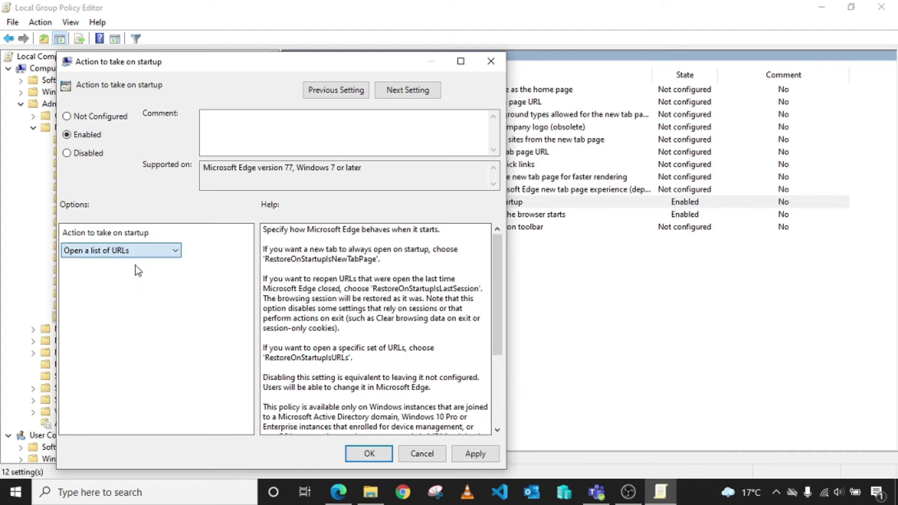
click(475, 454)
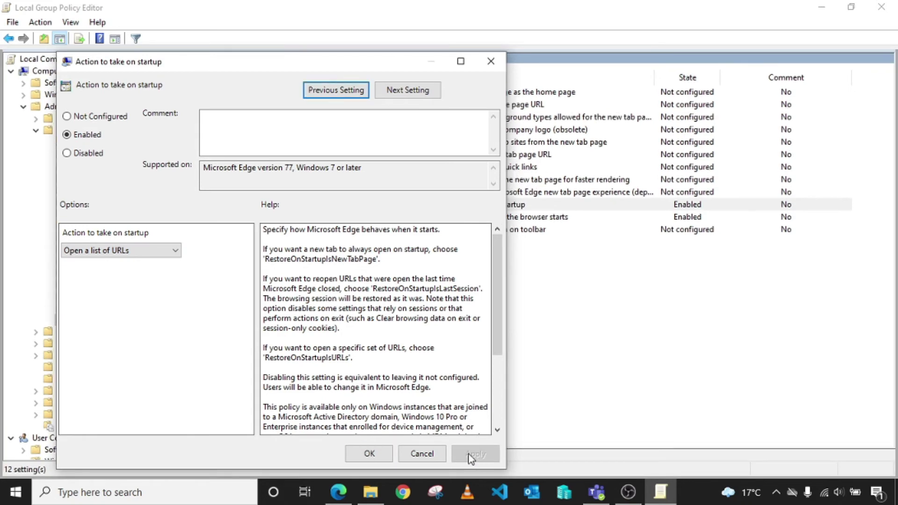
click(370, 453)
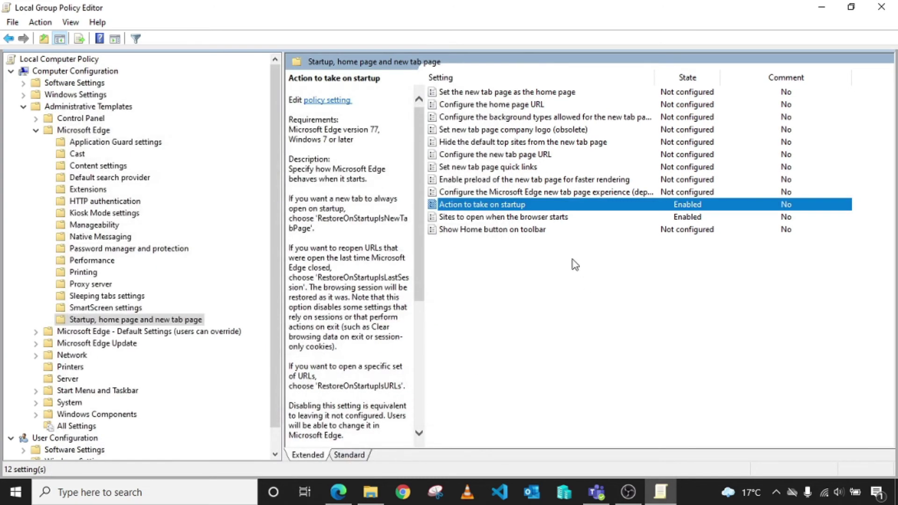
Step: Keep the portfolio URL in 'Sites to open when the browser starts', then close the editor
double_click(552, 219)
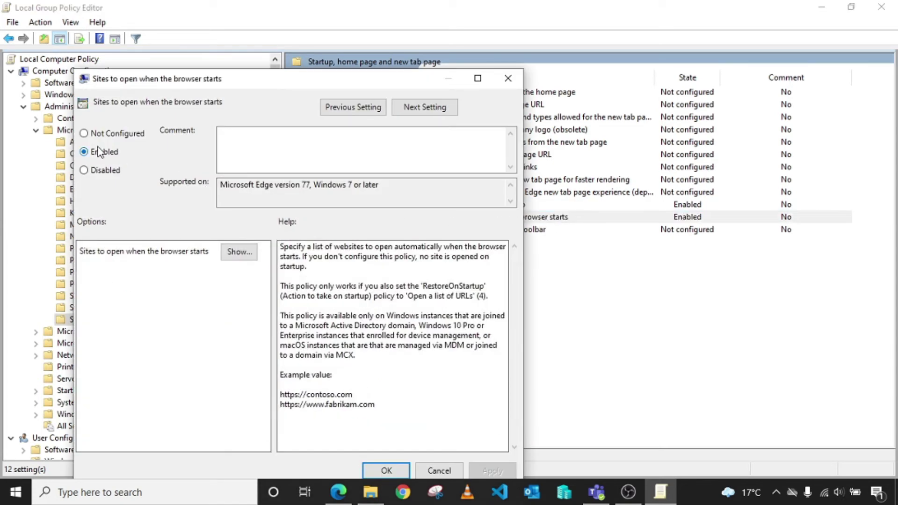
click(239, 251)
click(301, 163)
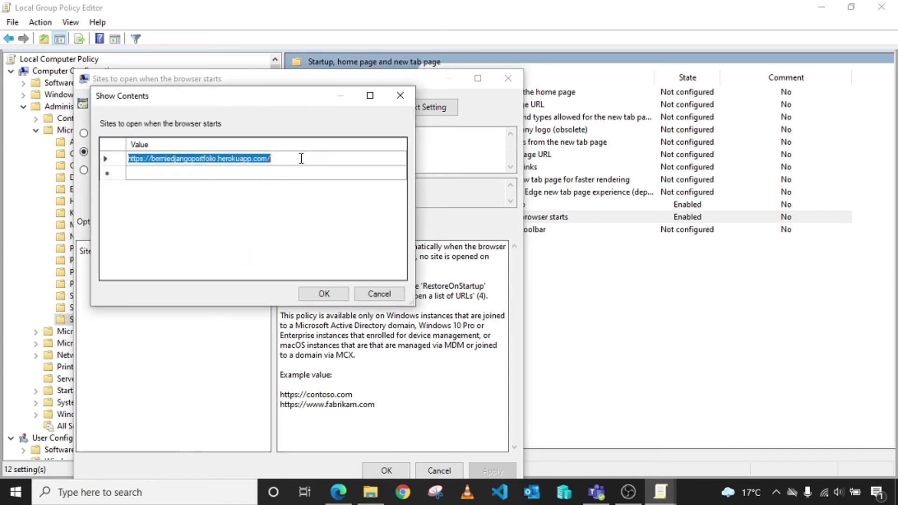
click(317, 160)
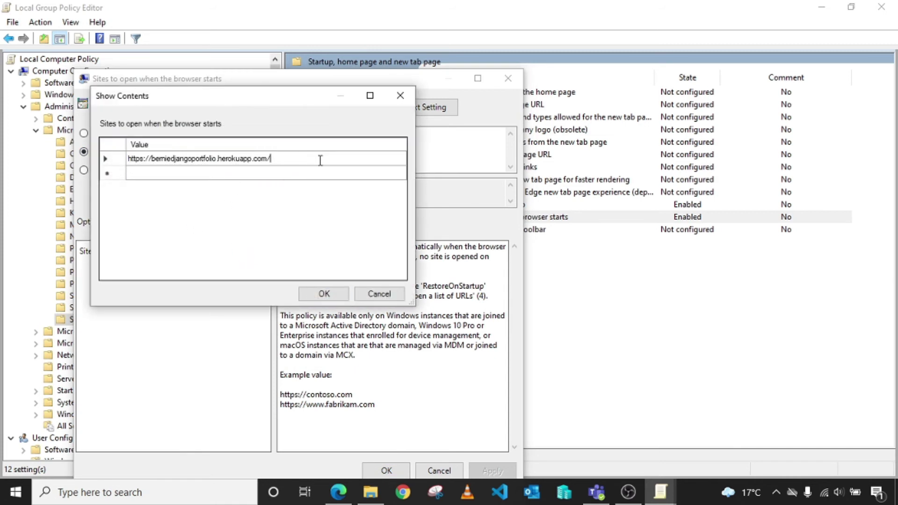
click(324, 294)
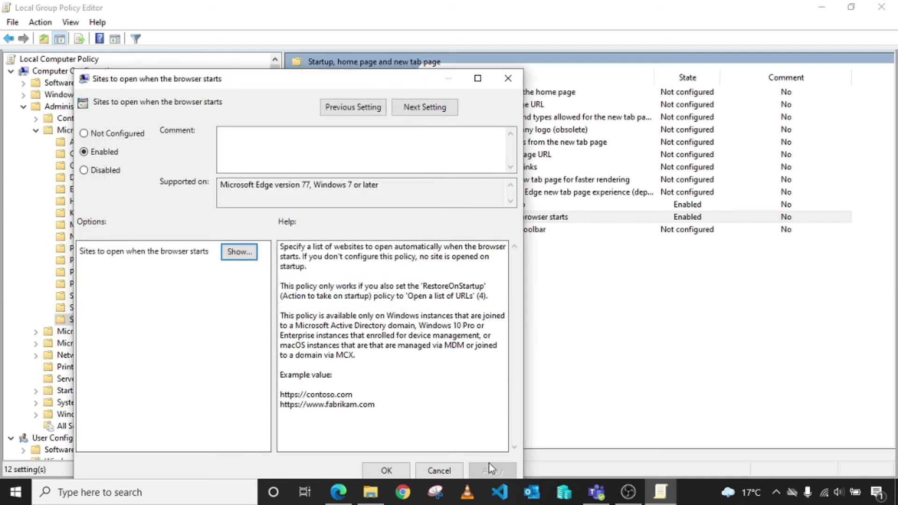
click(386, 471)
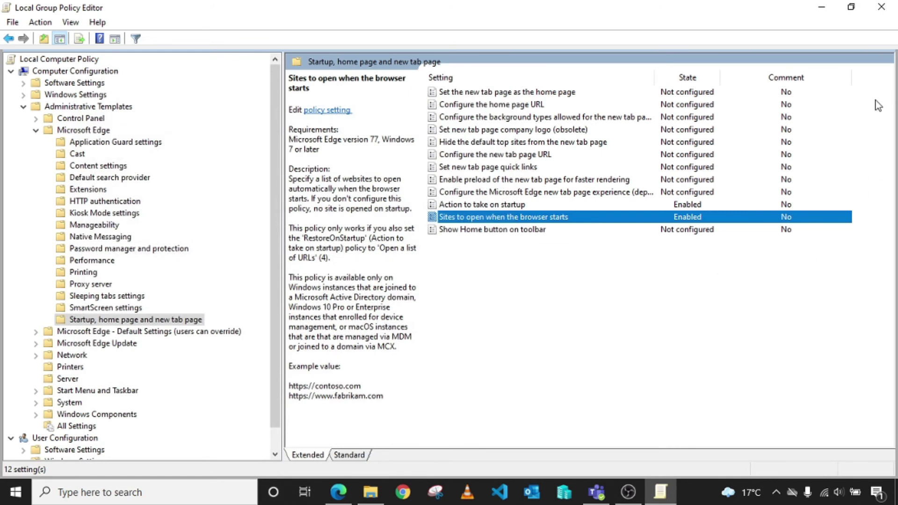
click(882, 8)
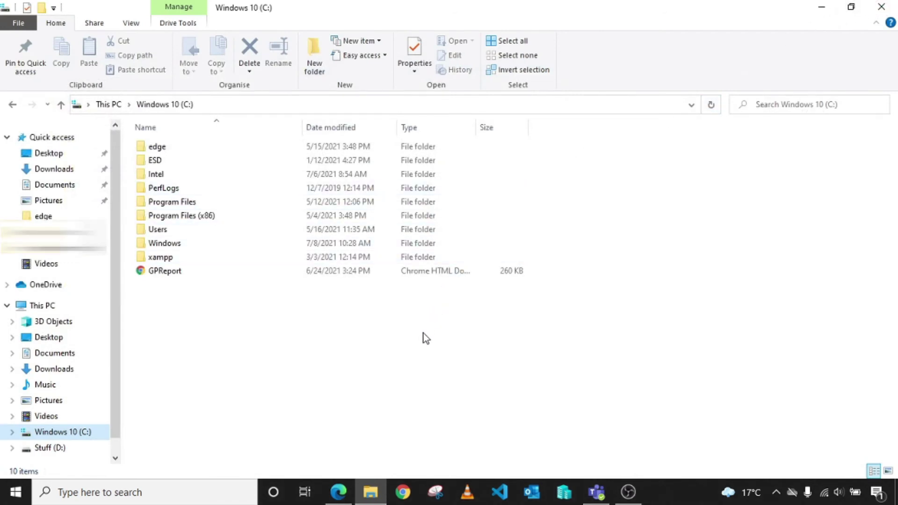
Step: Launch Edge from the taskbar to check the portfolio site opens, then close it
click(339, 491)
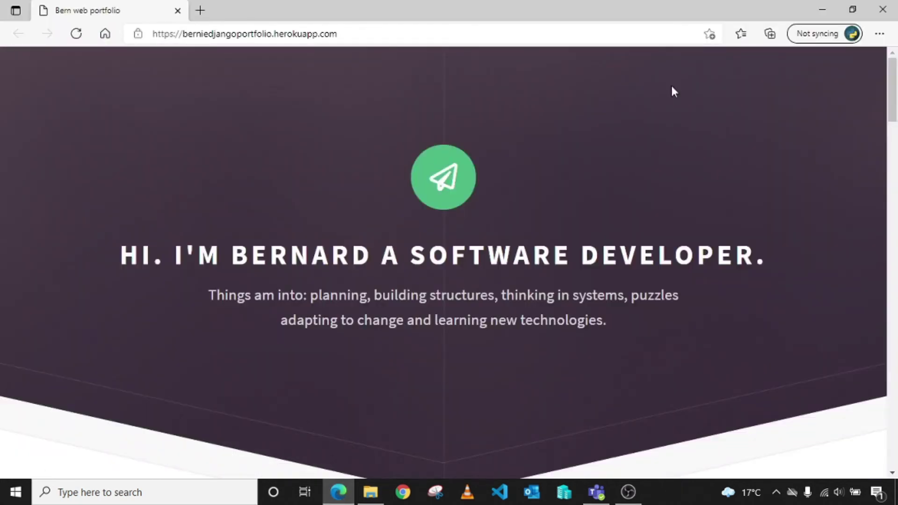
click(883, 9)
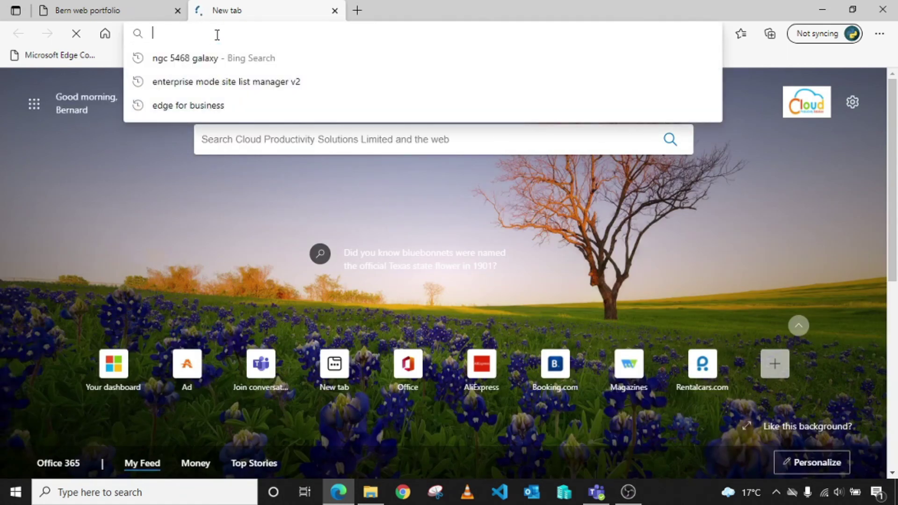
text(e)
text(ge)
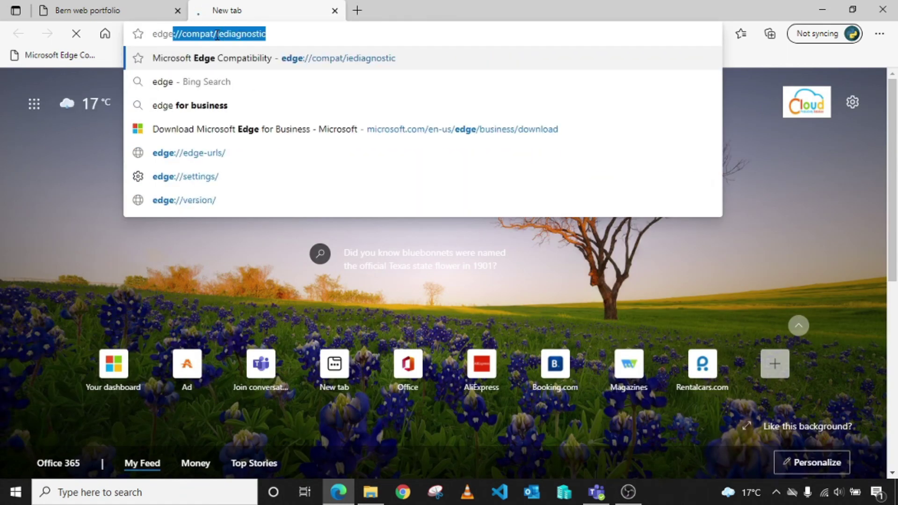
text("//)
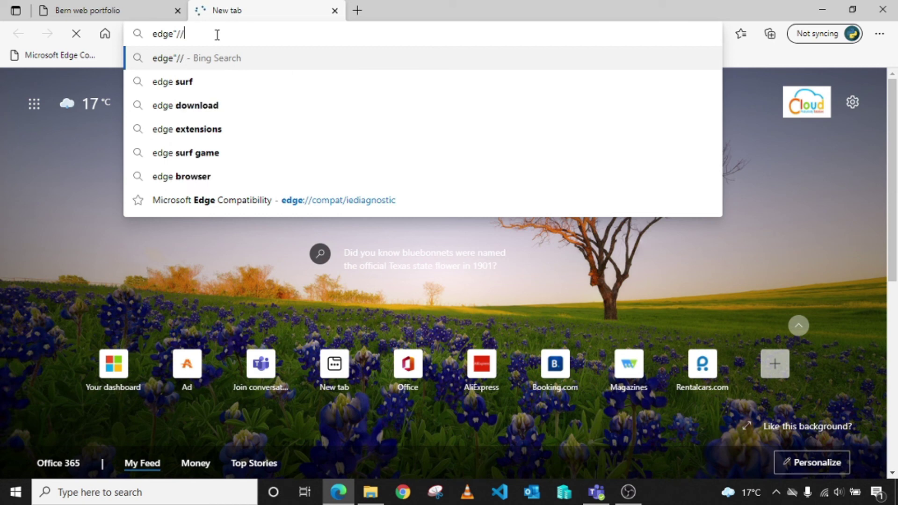
Step: Fix the address to edge://policy and load the applied policies page
key(BackSpace)
key(BackSpace)
key(BackSpace)
text(://po)
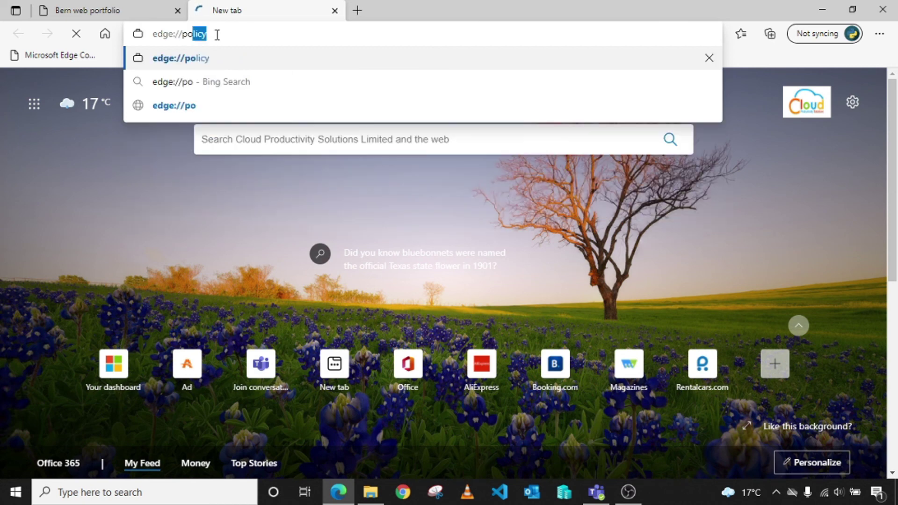
text(licy)
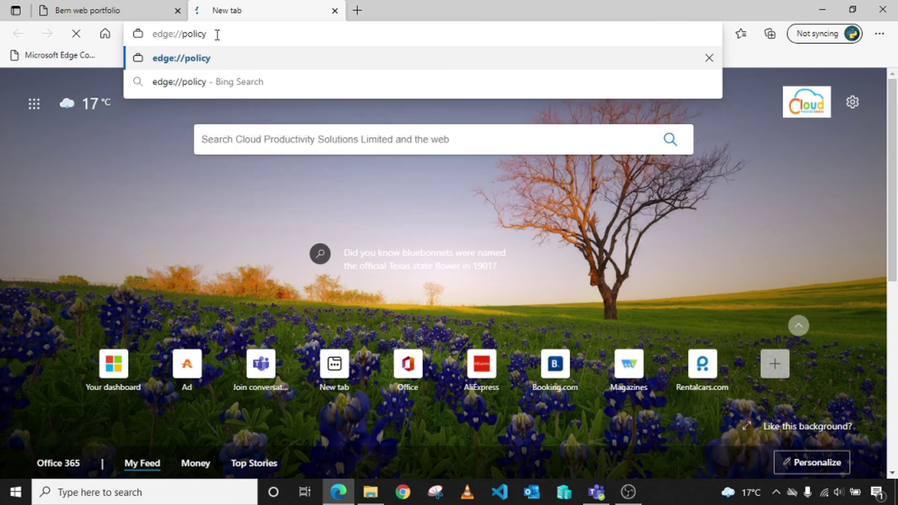
key(Return)
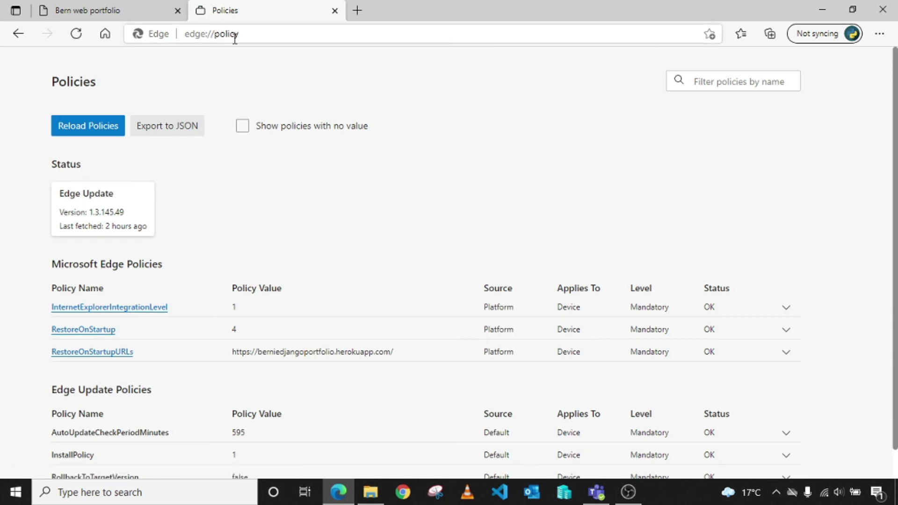